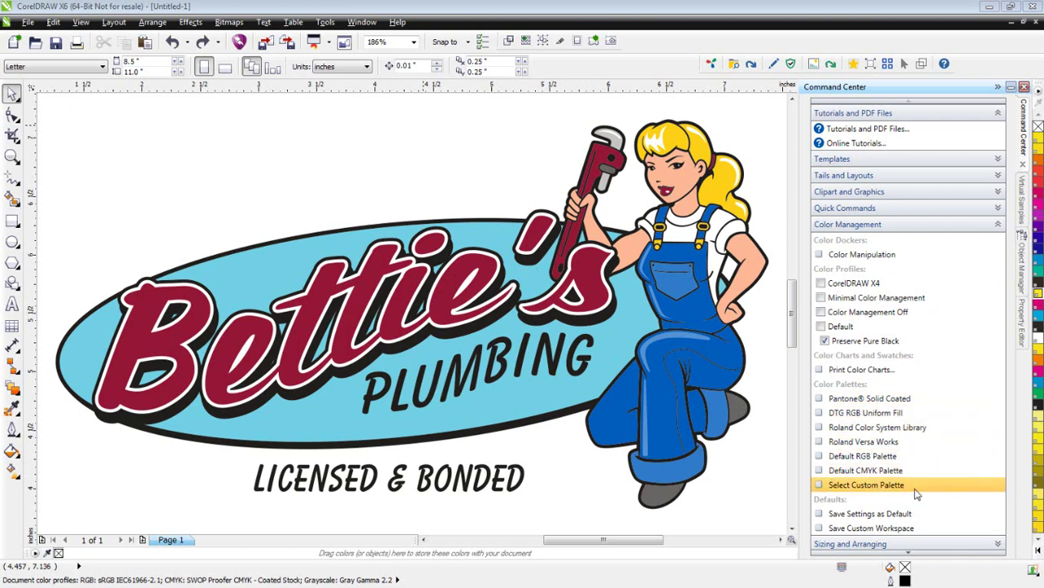
- Load the Roland Versa Works color palette and select all of the logo artwork
left_click(895, 448)
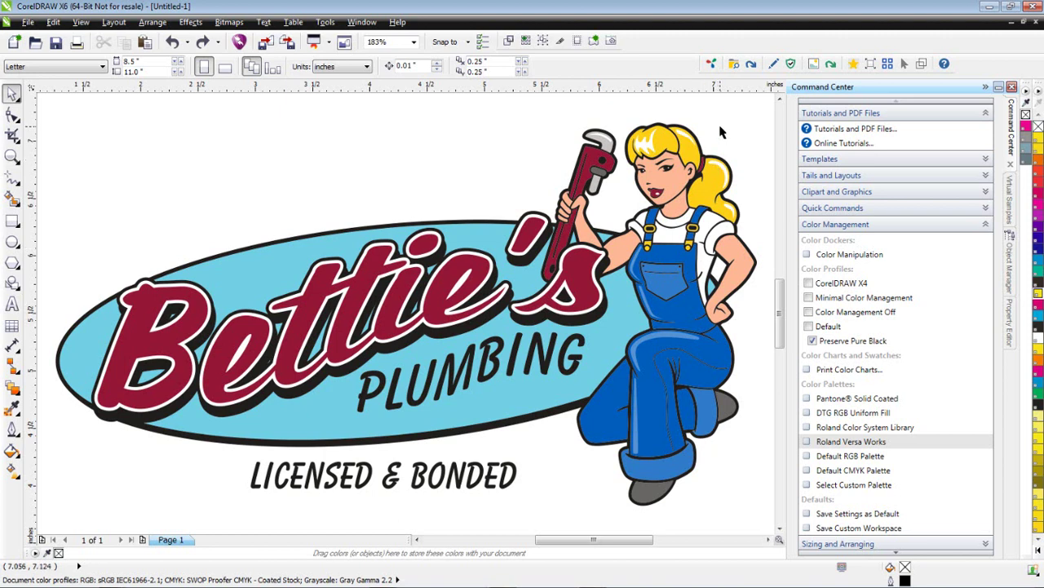
key("ctrl+a")
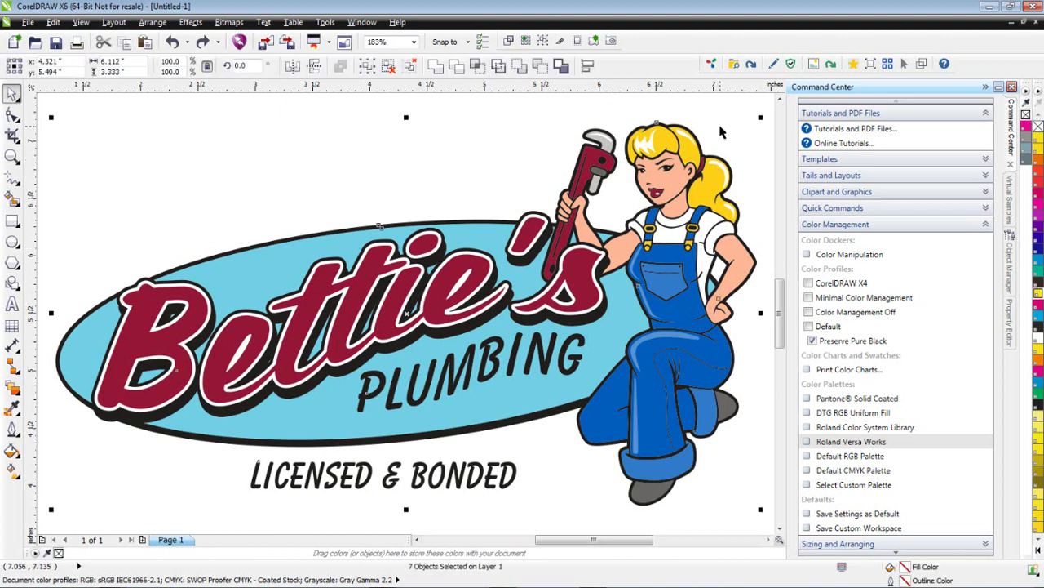
- Bring up the Create Contour settings of the Cutting Tools, with the offset option left enabled
left_click(986, 225)
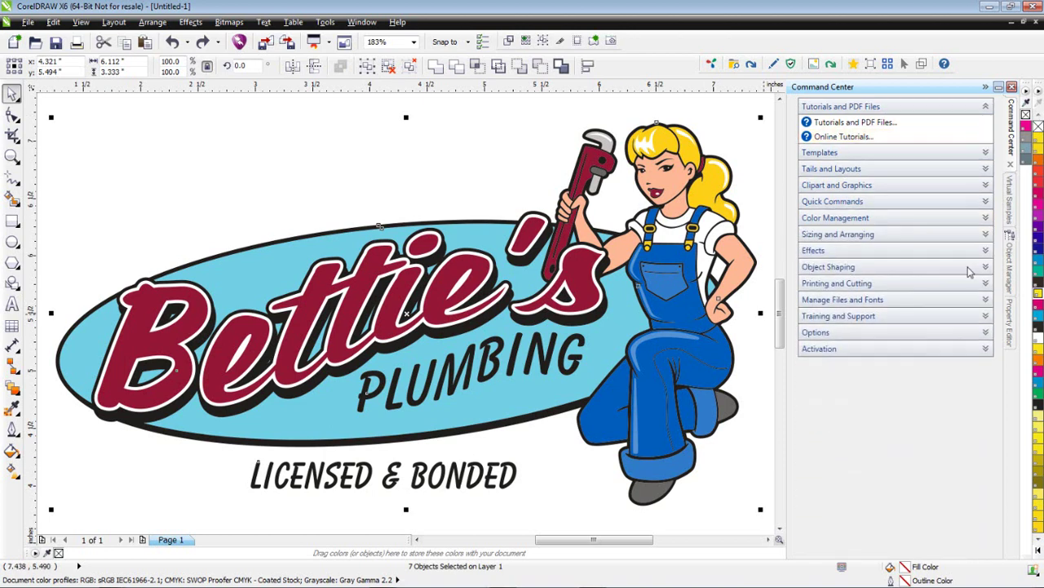
left_click(985, 284)
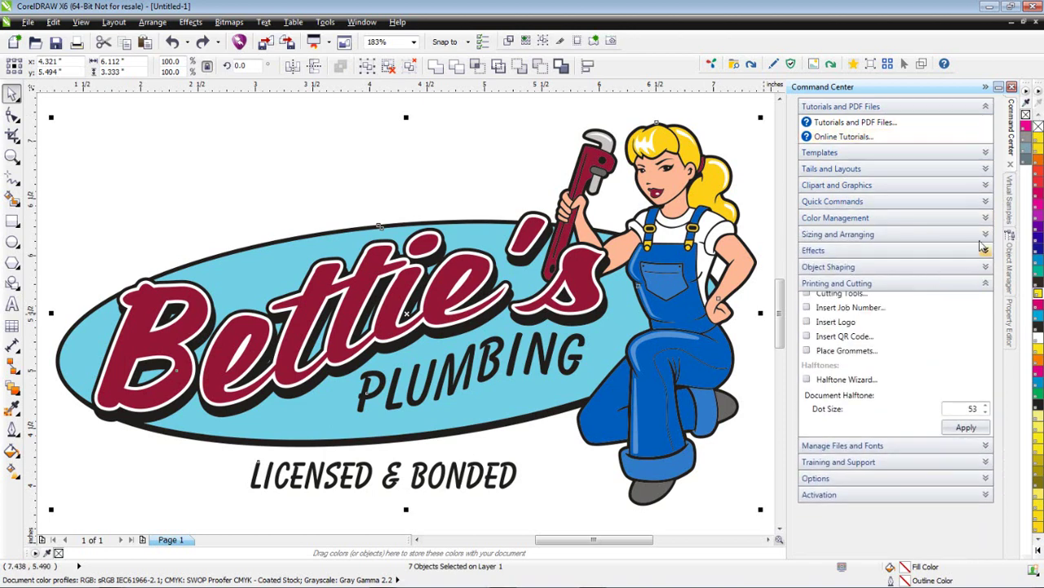
left_click(842, 327)
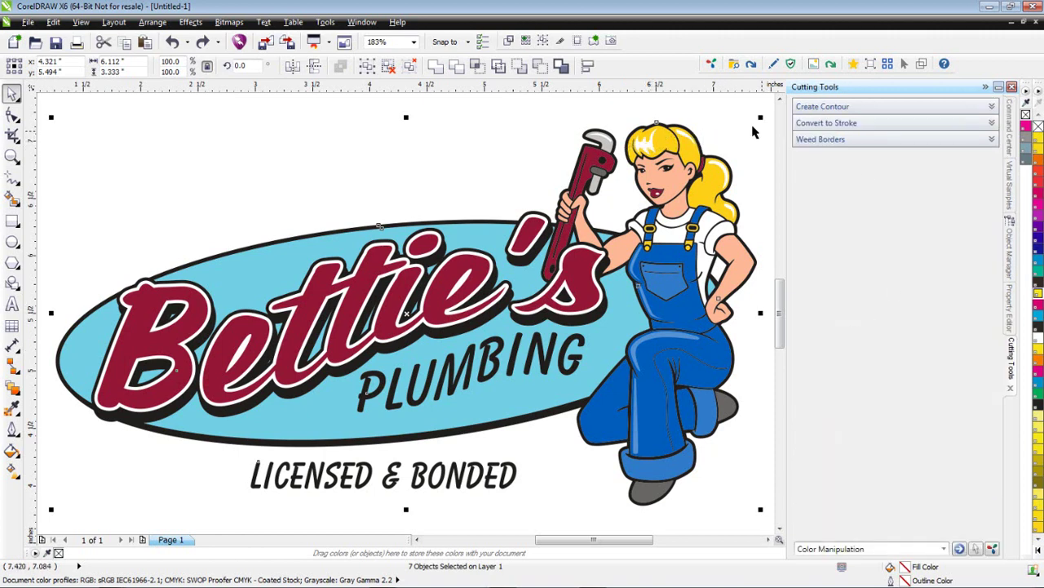
left_click(993, 107)
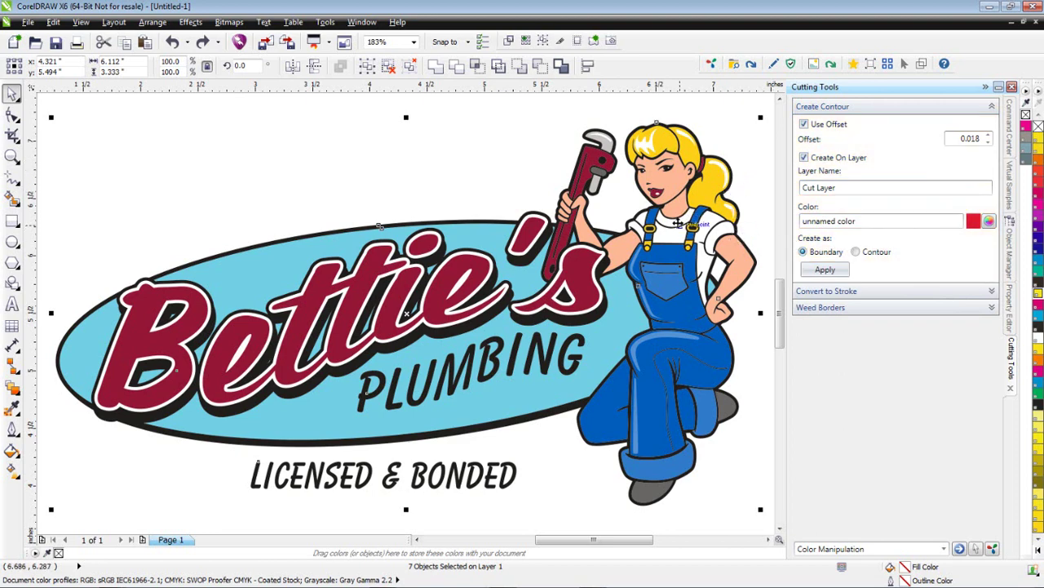
left_click(805, 125)
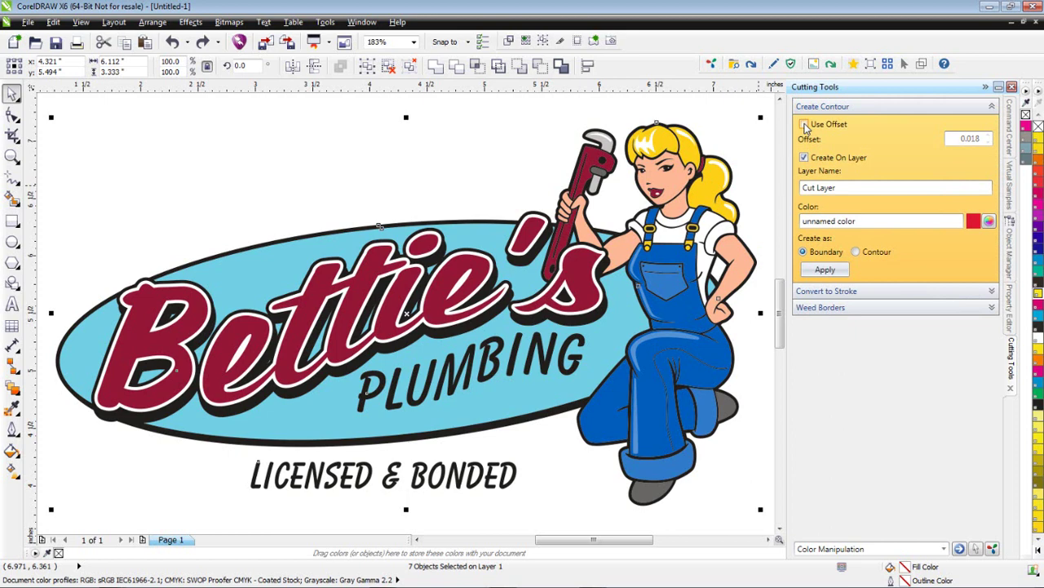
left_click(806, 125)
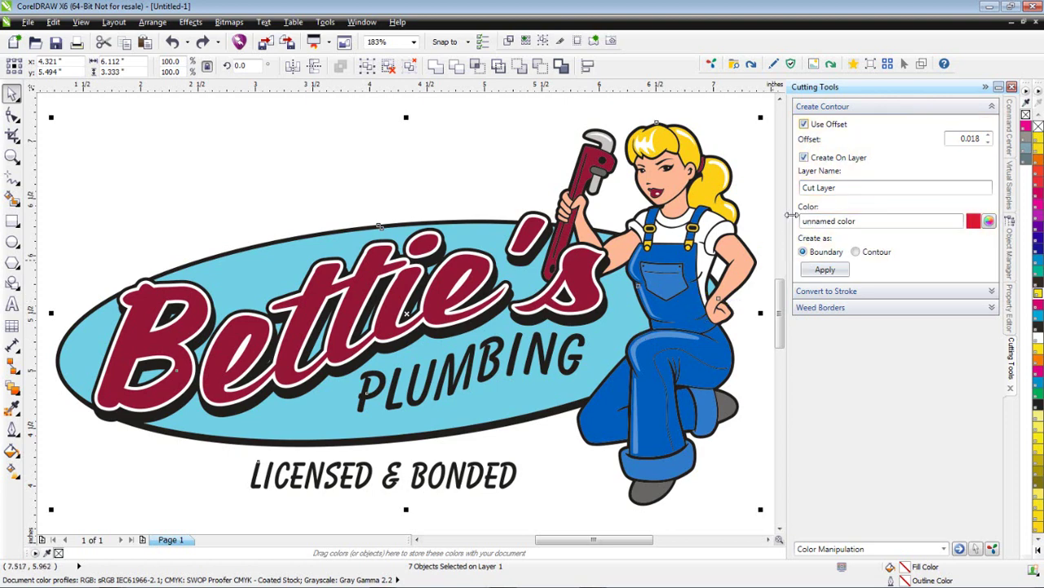
- Set the contour color to the CutContour spot color from the Roland VersaWorks palette
left_click(989, 223)
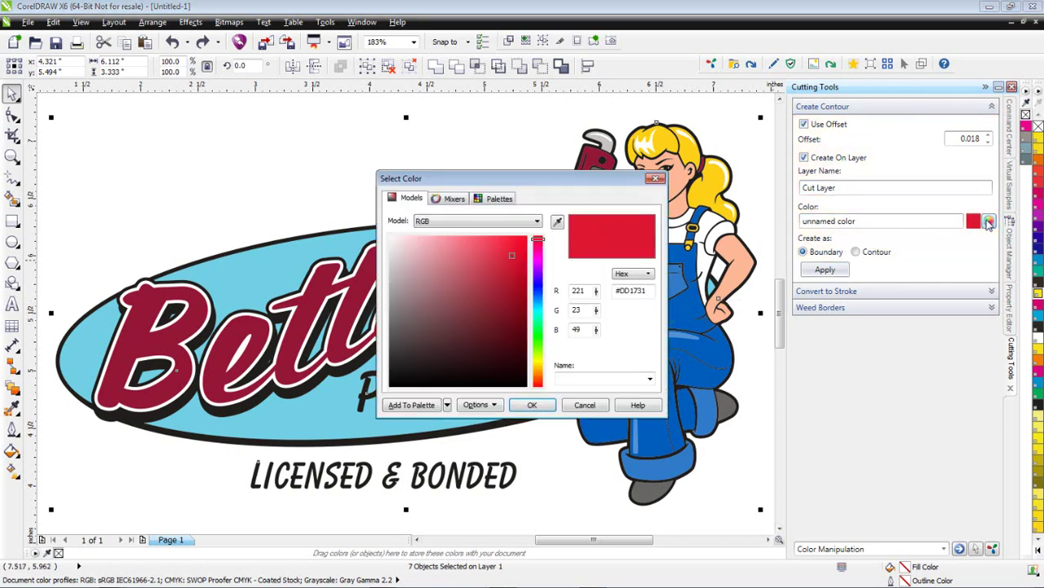
left_click(535, 223)
left_click(532, 222)
left_click(499, 198)
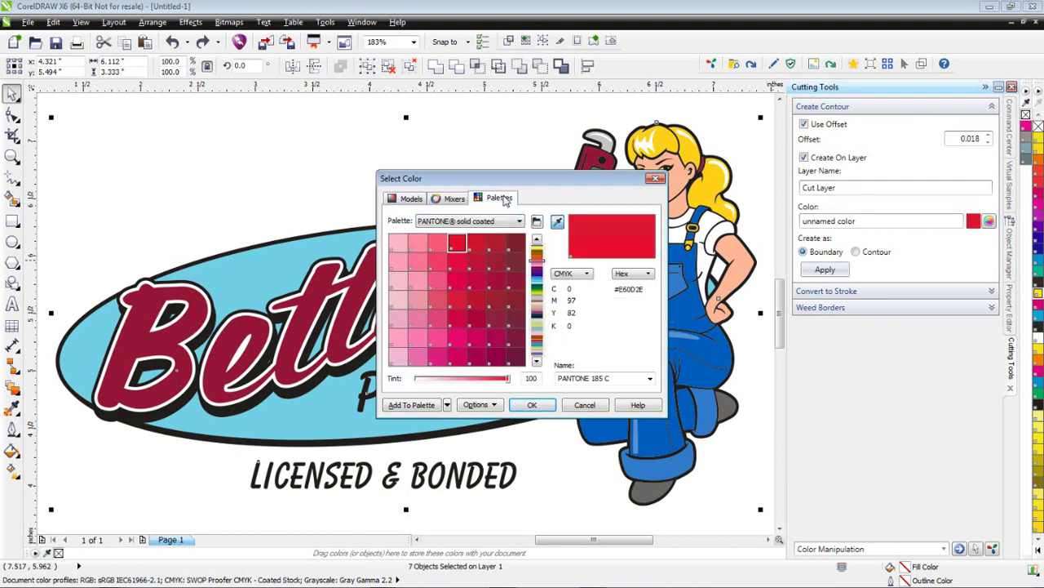
left_click(521, 221)
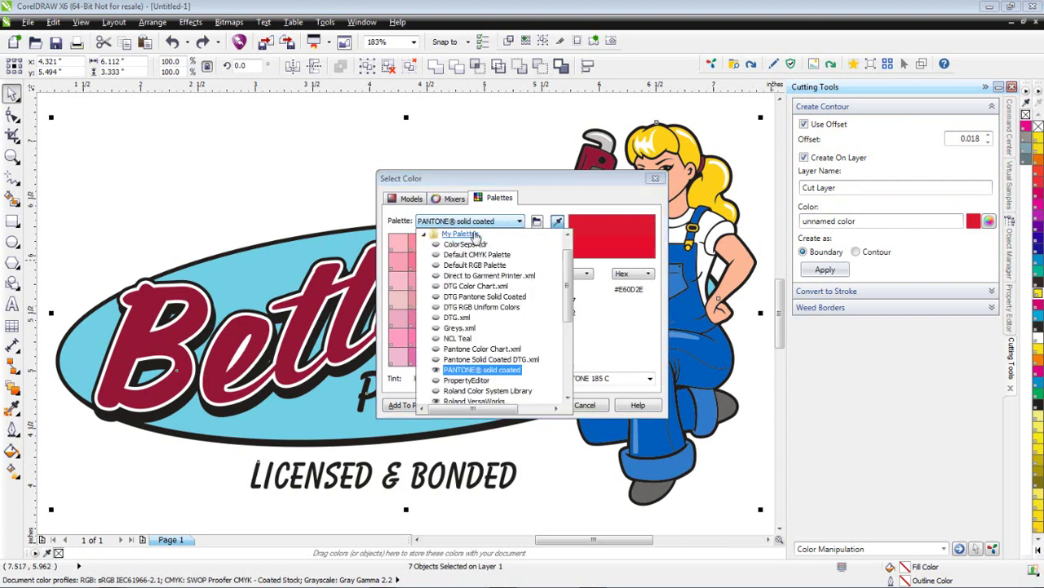
left_click(567, 399)
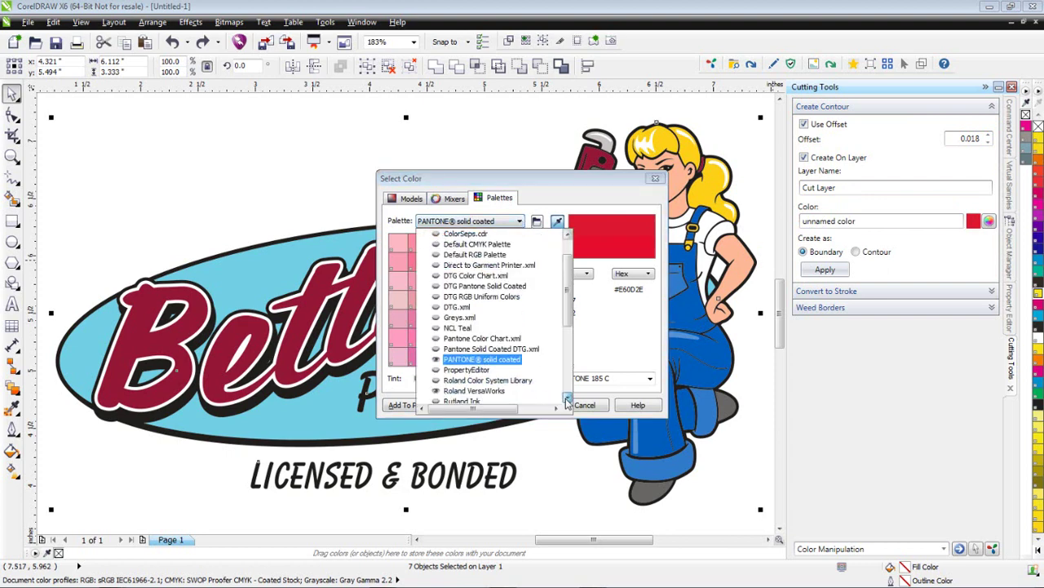
left_click(498, 391)
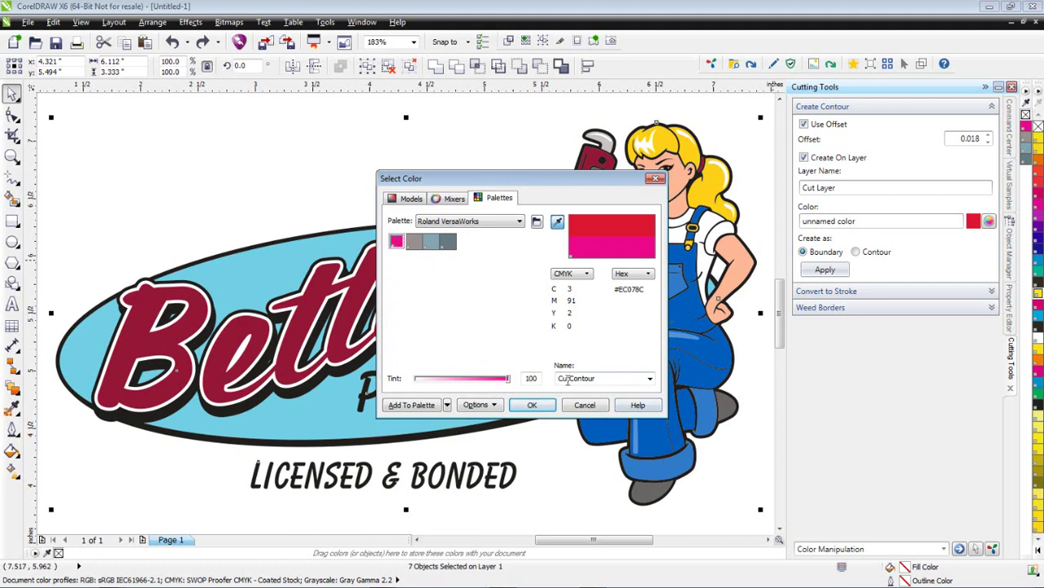
left_click(532, 405)
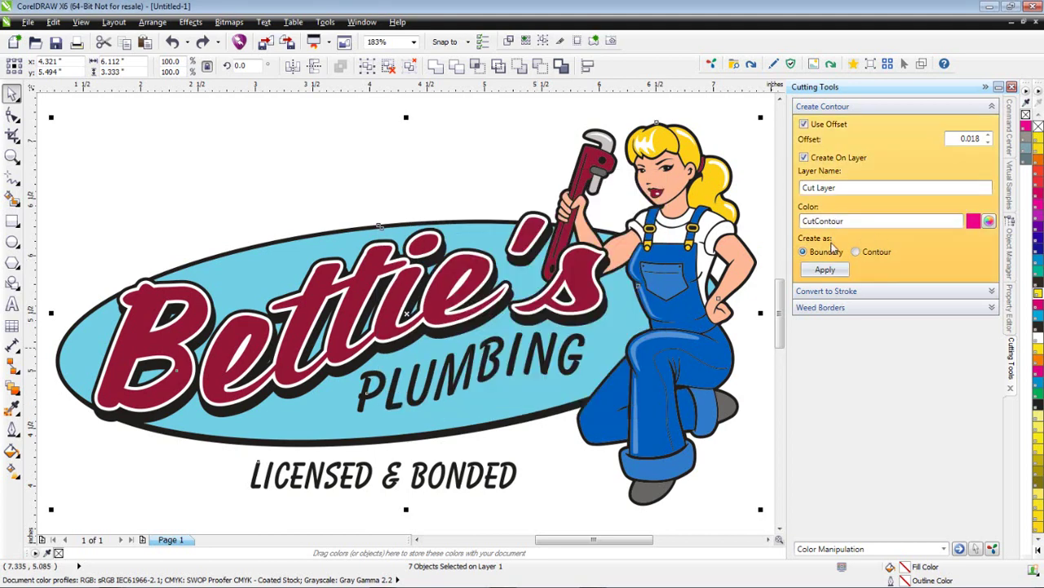
- Try a boundary cut line around the artwork with the 0.018 offset, inspect it around LICENSED, and undo it
left_click(820, 272)
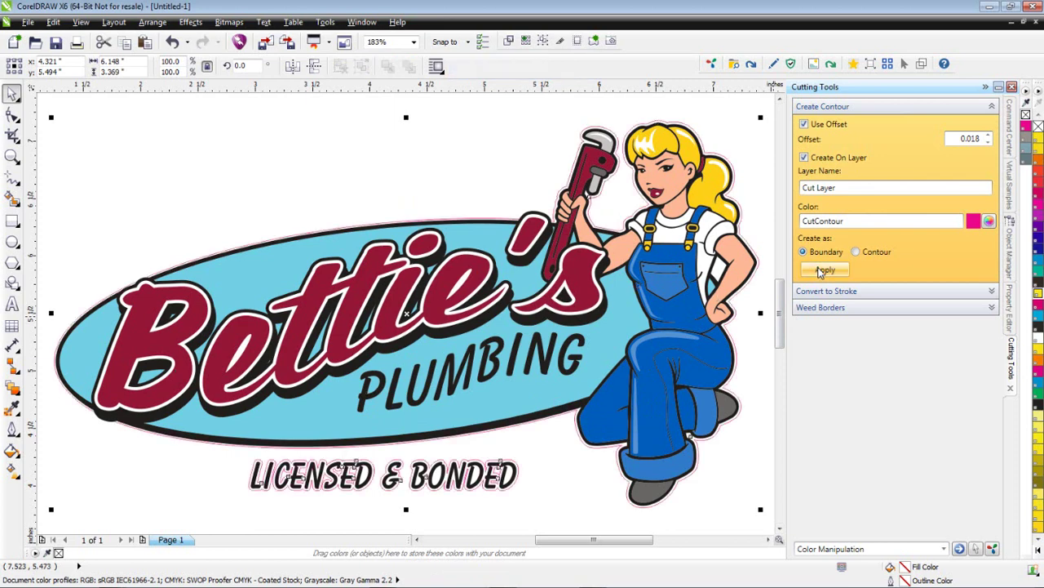
left_click(13, 155)
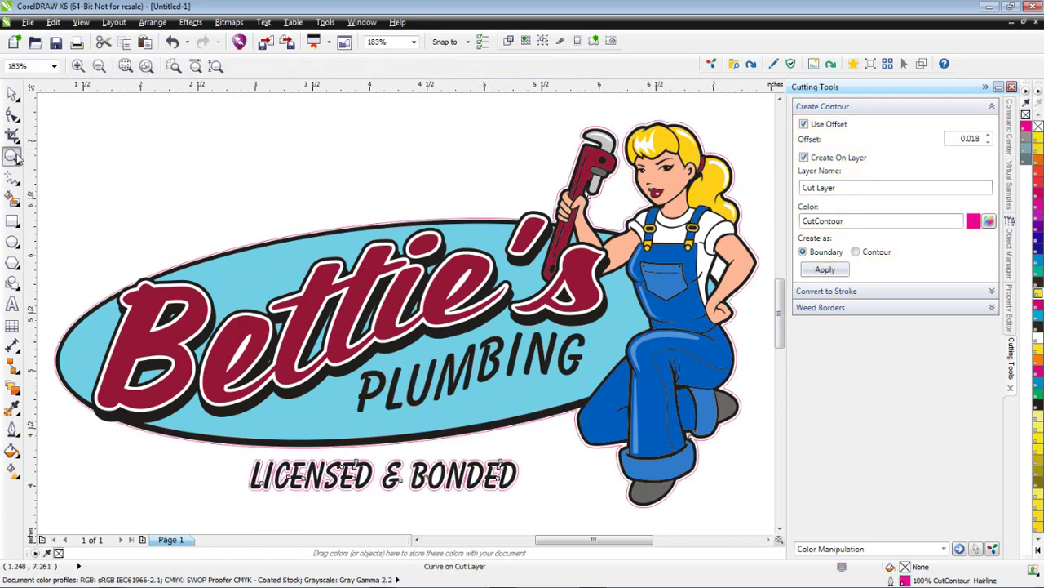
left_click_drag(244, 421, 359, 502)
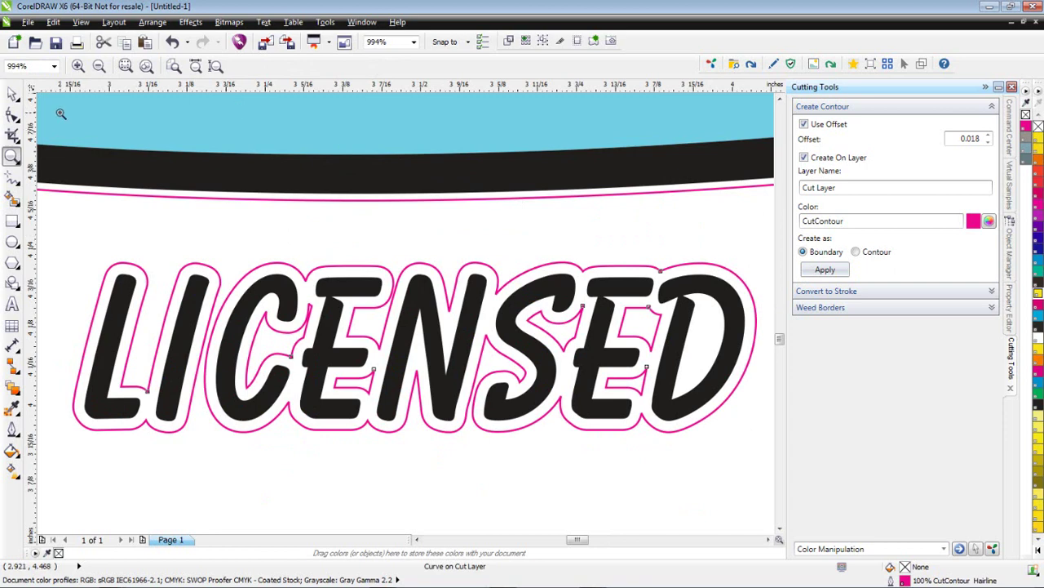
key("ctrl+z")
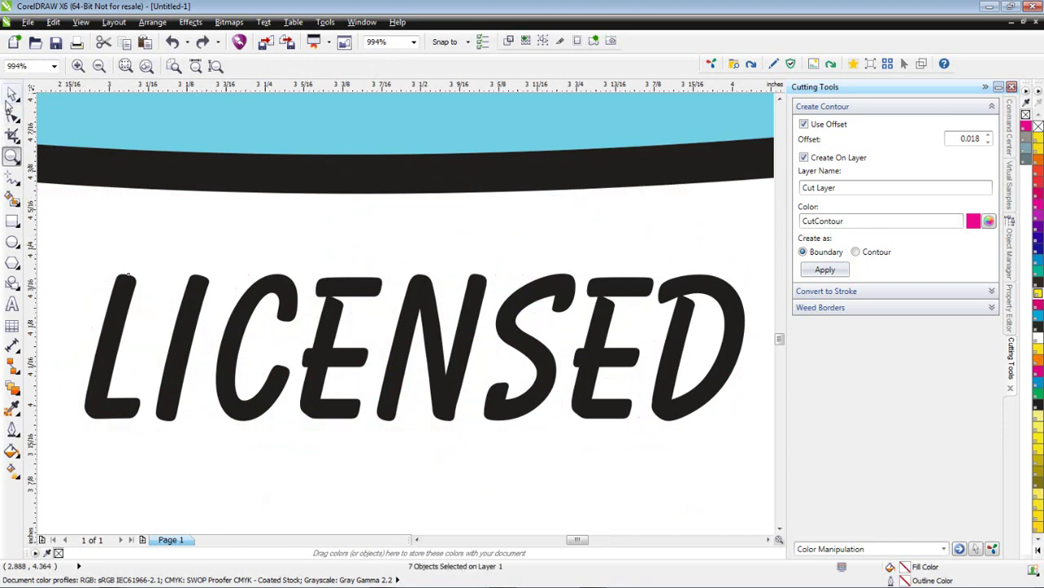
- Create a CutContour boundary around the selected artwork on the Cut Layer with an offset of 0.25
left_click(12, 93)
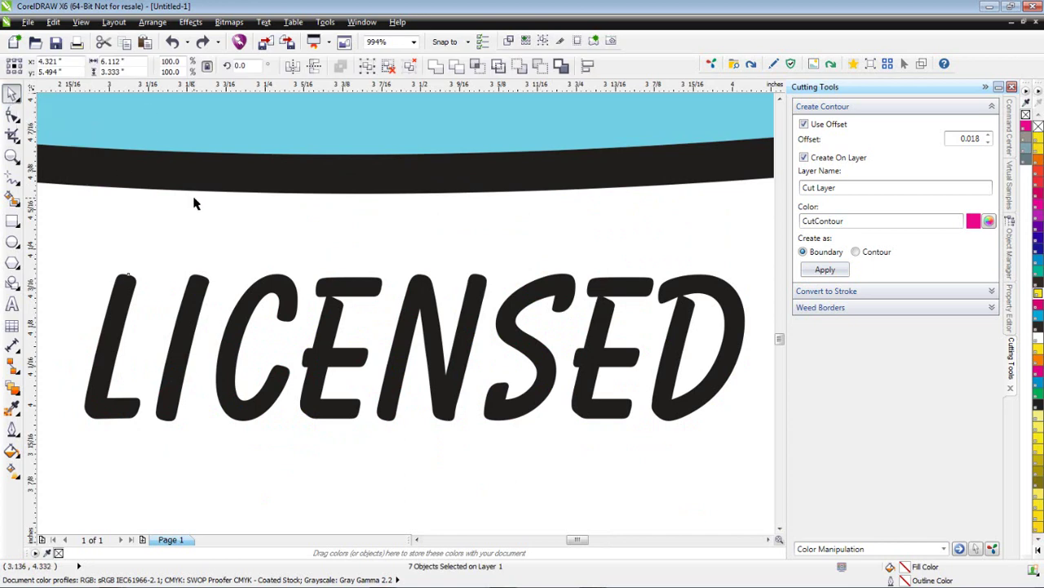
scroll(196, 213, "down", 1)
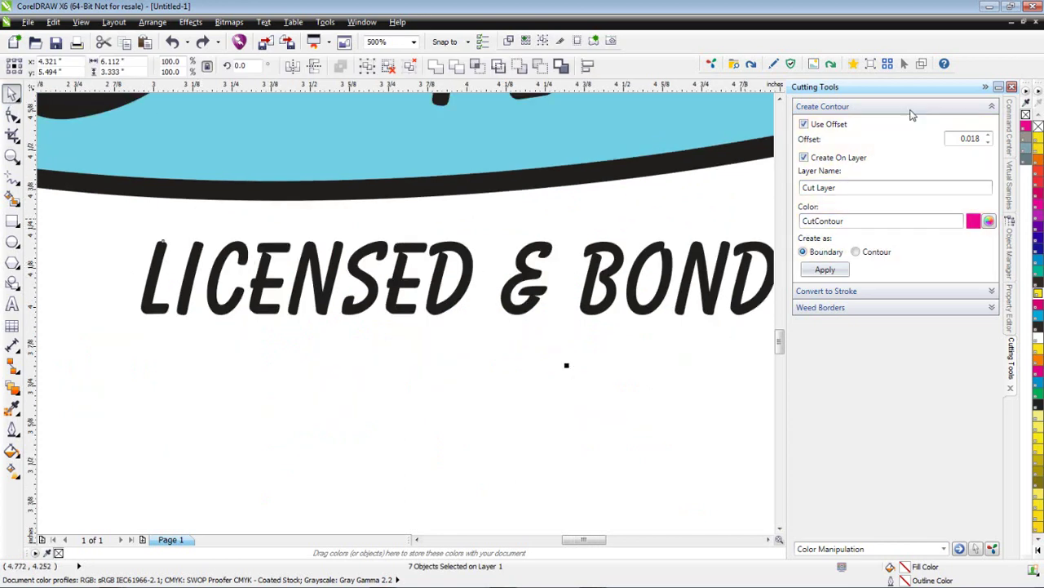
double_click(968, 139)
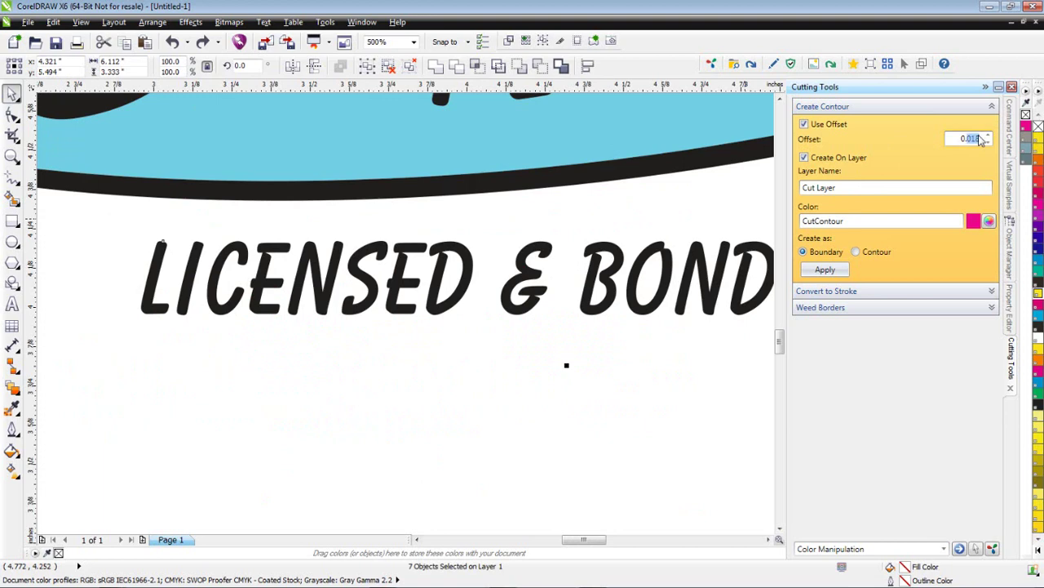
type("200")
left_click(833, 272)
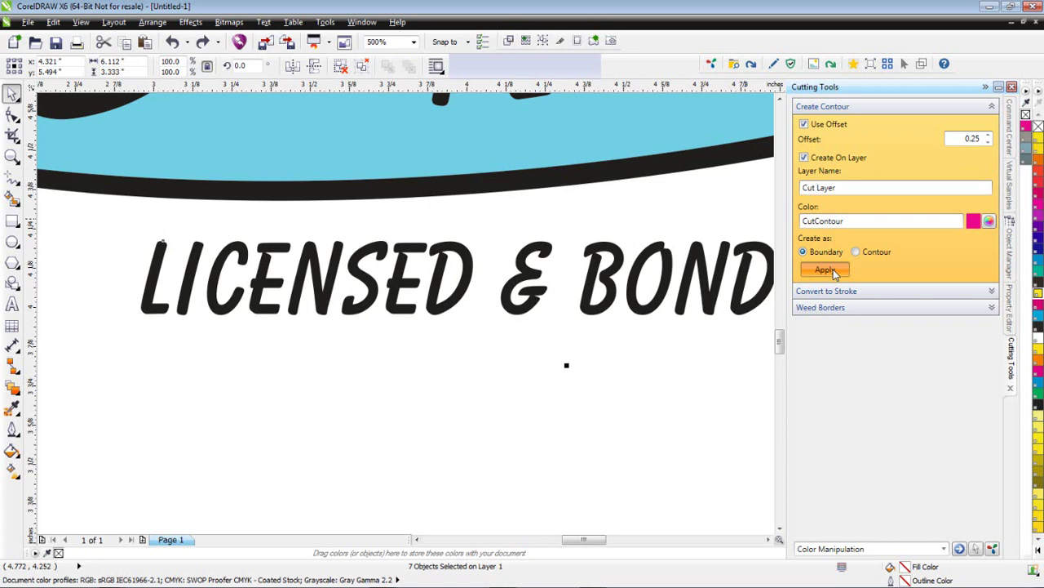
left_click(438, 466)
scroll(439, 466, "down", 2)
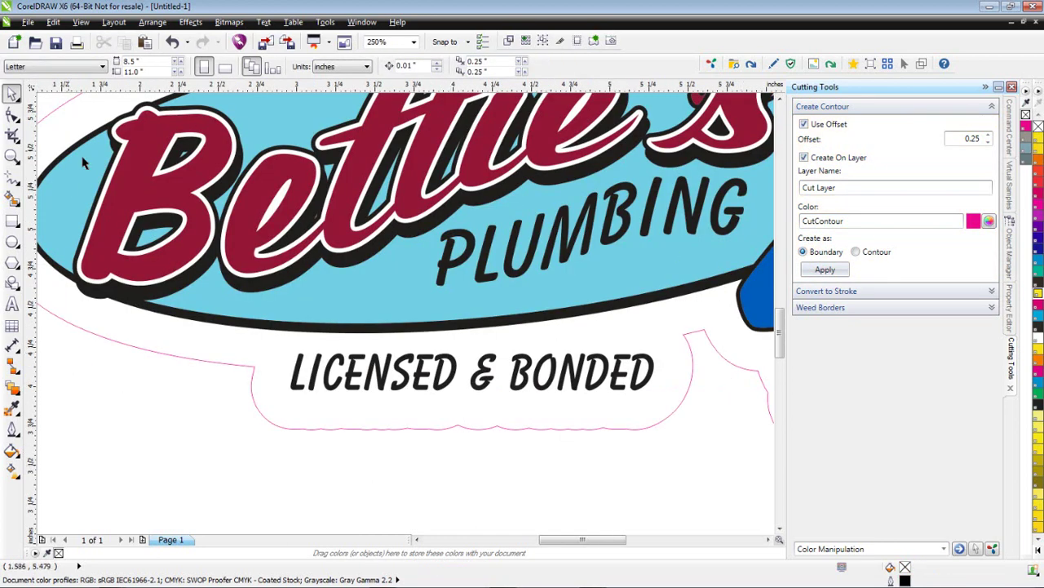
- Delete the nodes that form the scalloped stretch of the cut line below the ampersand and BONDED
left_click(12, 156)
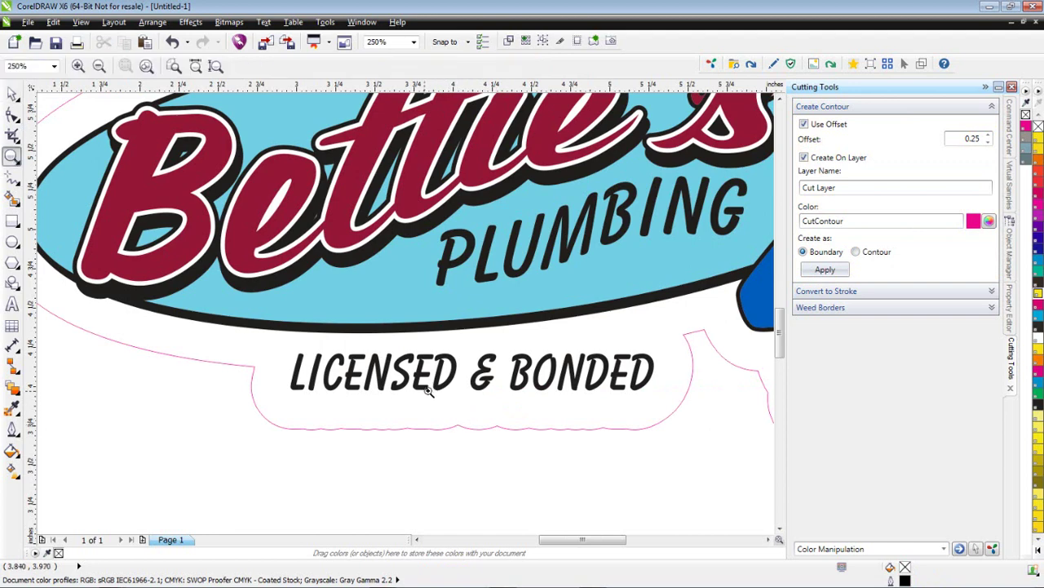
left_click_drag(400, 391, 573, 467)
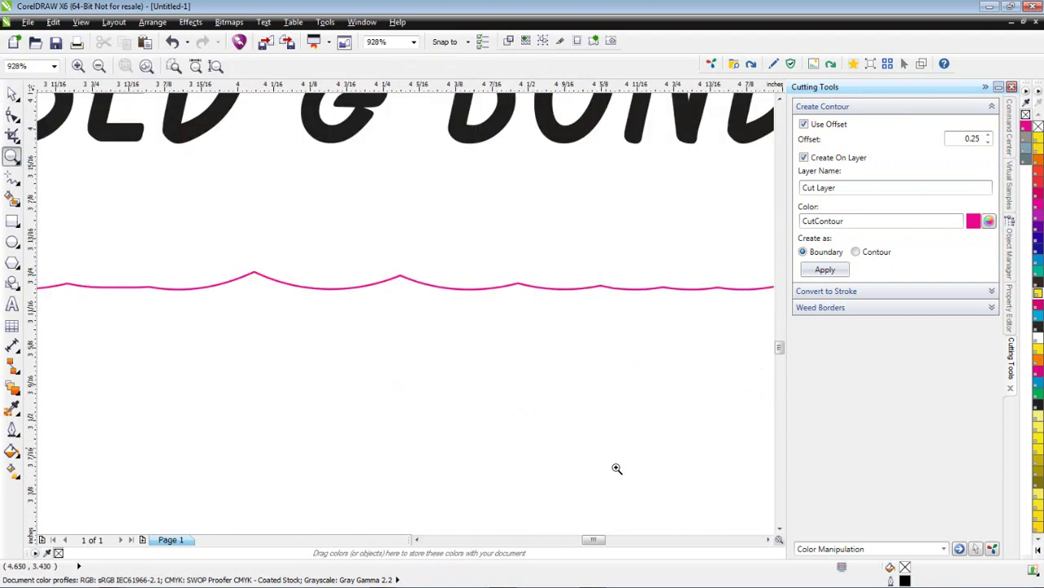
left_click(13, 116)
left_click(280, 282)
left_click_drag(58, 305, 756, 264)
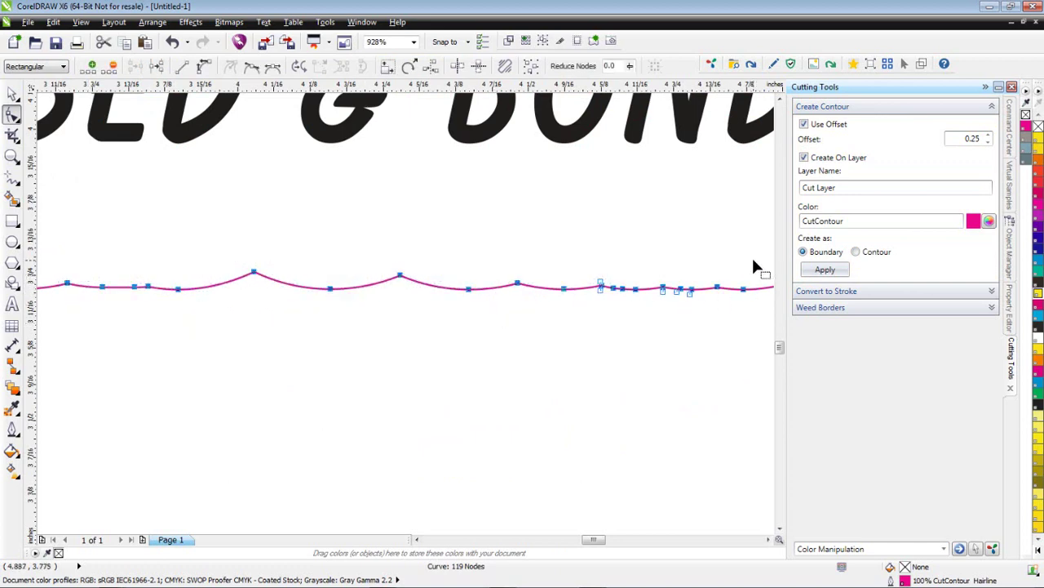
key("Delete")
- Delete the remaining bumpy nodes of the cut line below LICENSED and deselect the curve
scroll(750, 256, "down", 2)
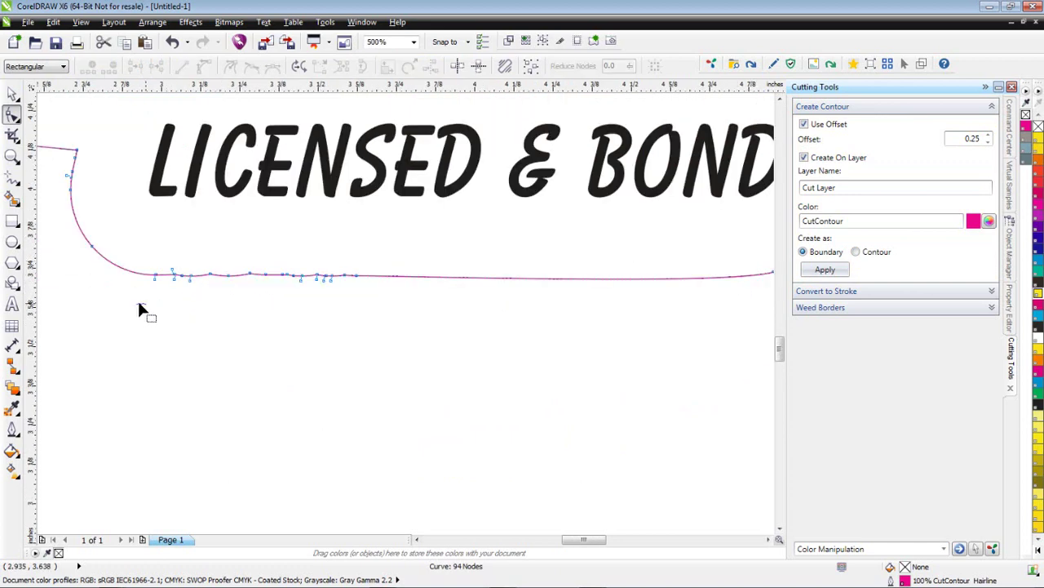
left_click_drag(138, 305, 449, 256)
key("Delete")
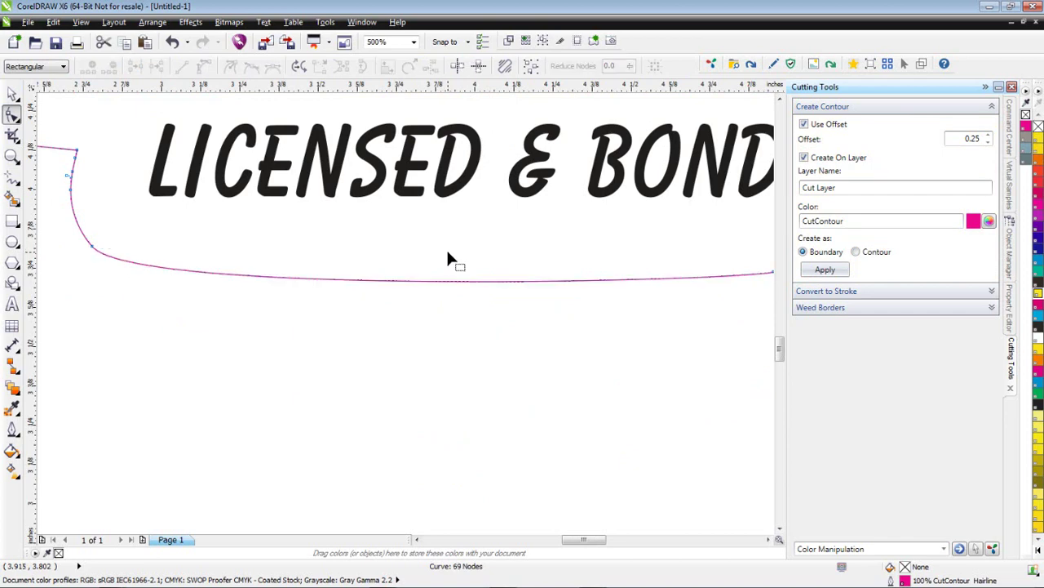
left_click(13, 94)
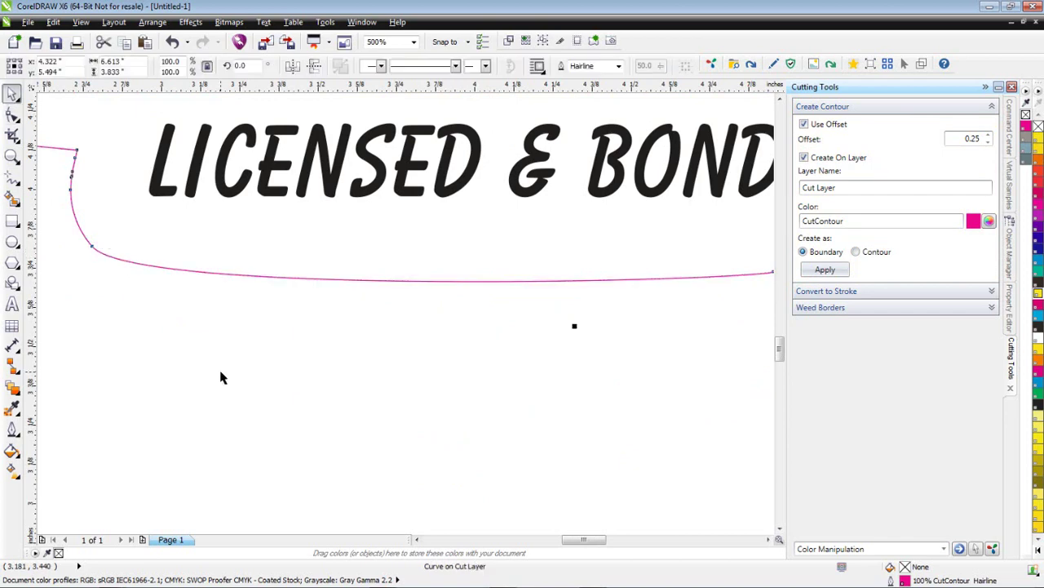
left_click(221, 373)
key("F4")
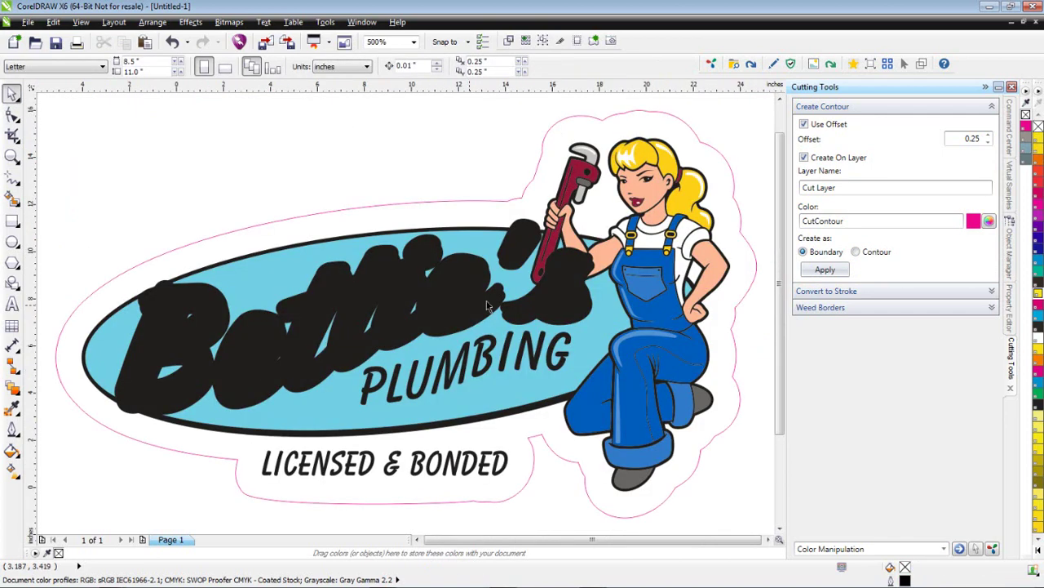
- Show the Object Manager and switch printing and exporting of the Cut Layer off and back on
scroll(486, 301, "down", 3)
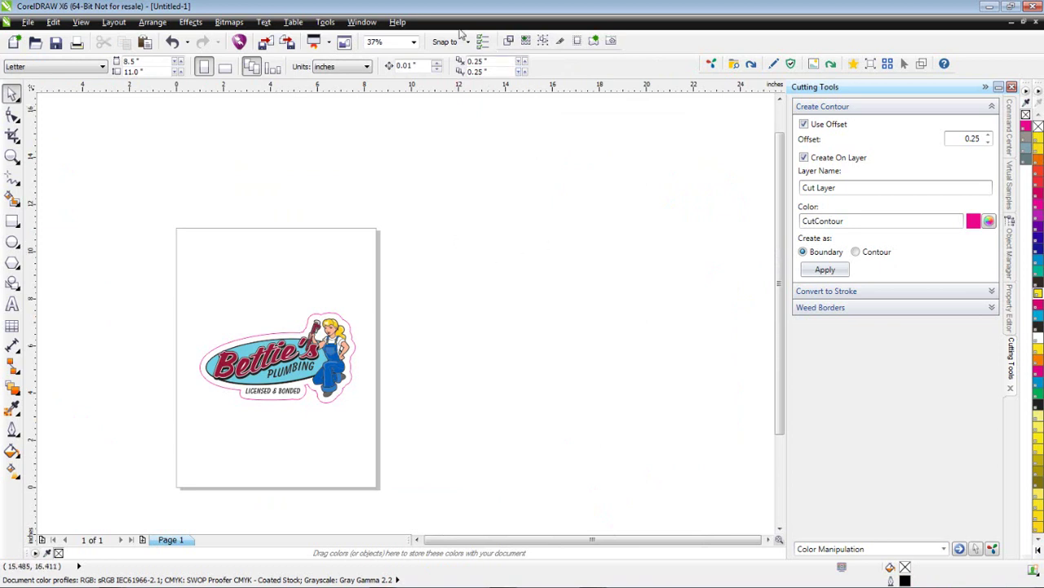
left_click(365, 23)
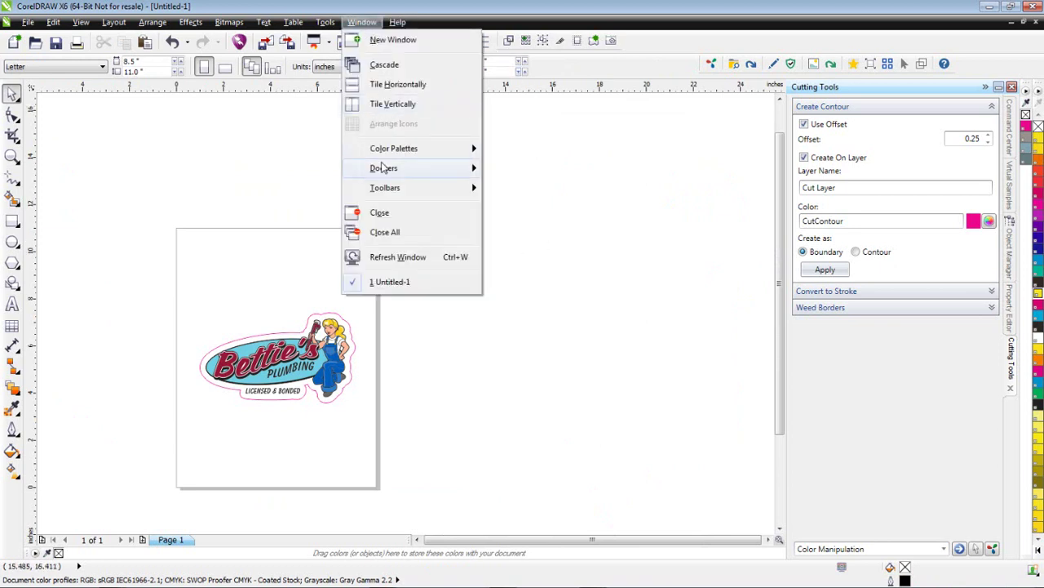
mouse_move(383, 169)
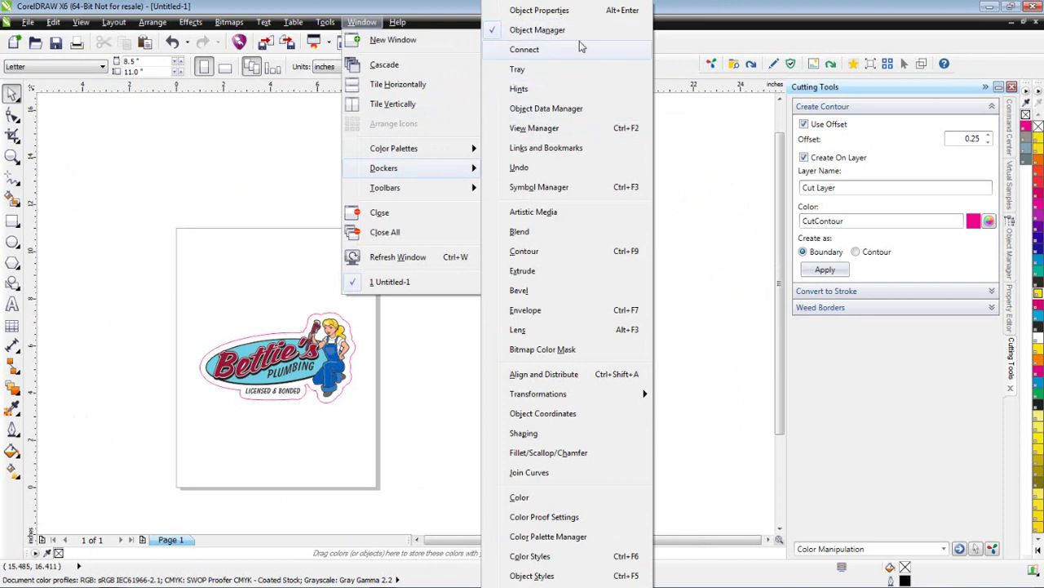
left_click(713, 144)
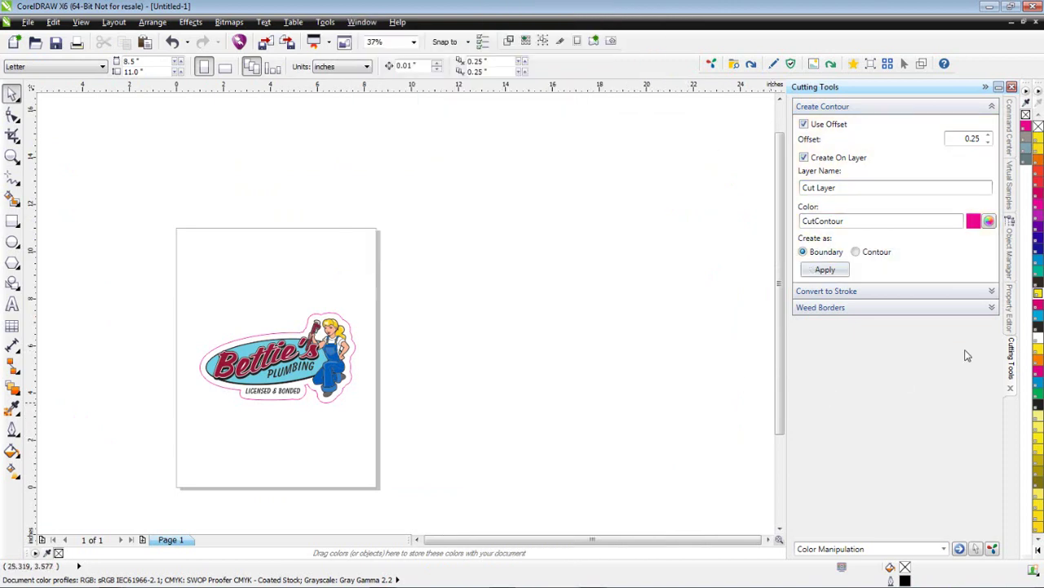
left_click(1012, 249)
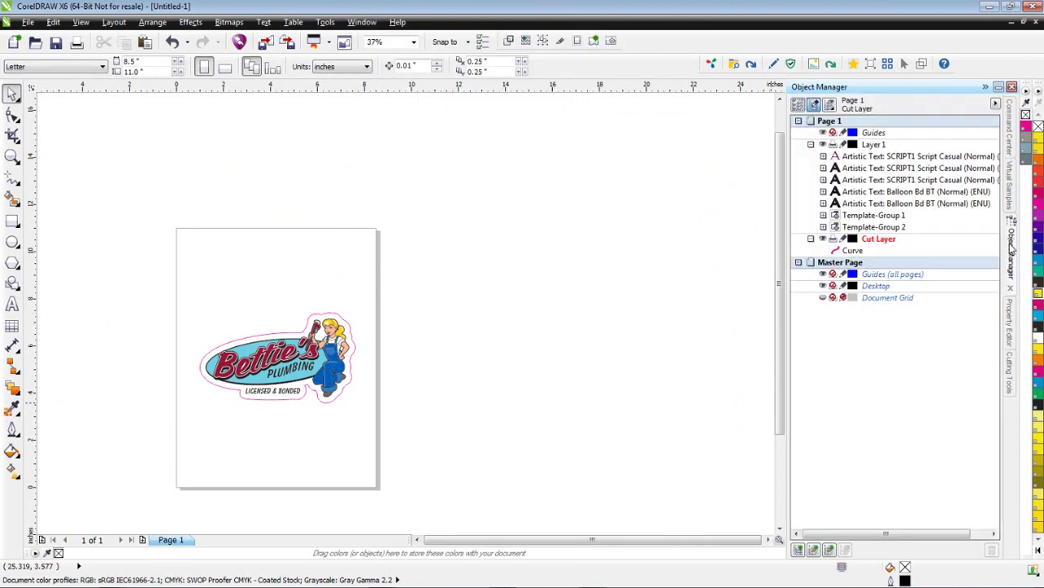
left_click(833, 239)
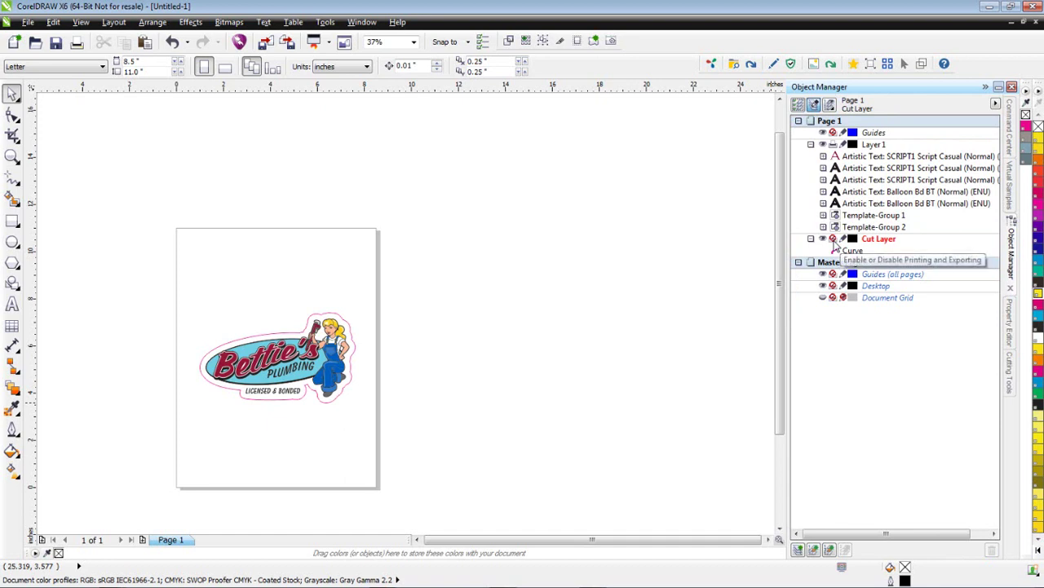
left_click(834, 239)
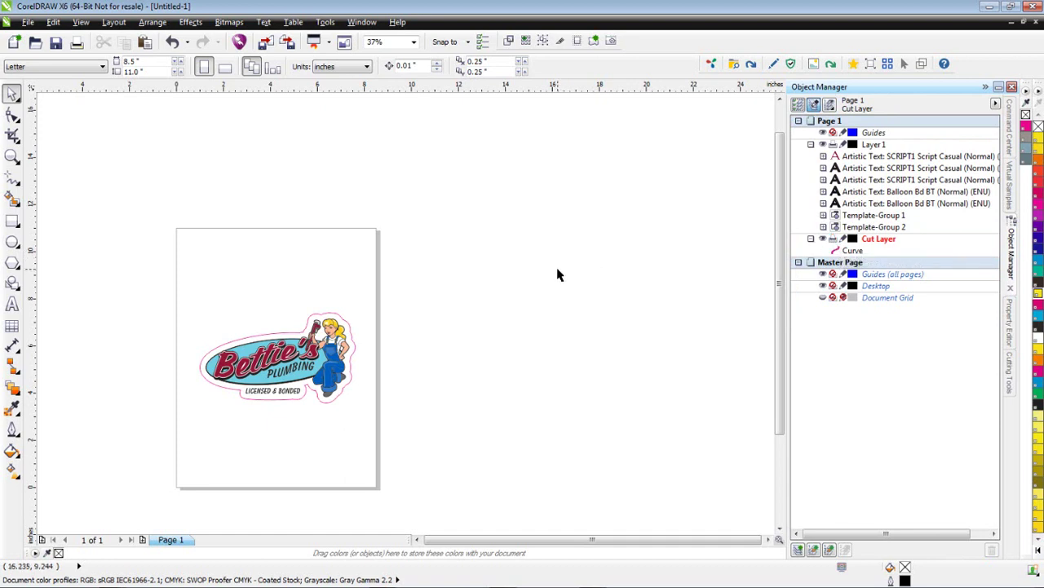